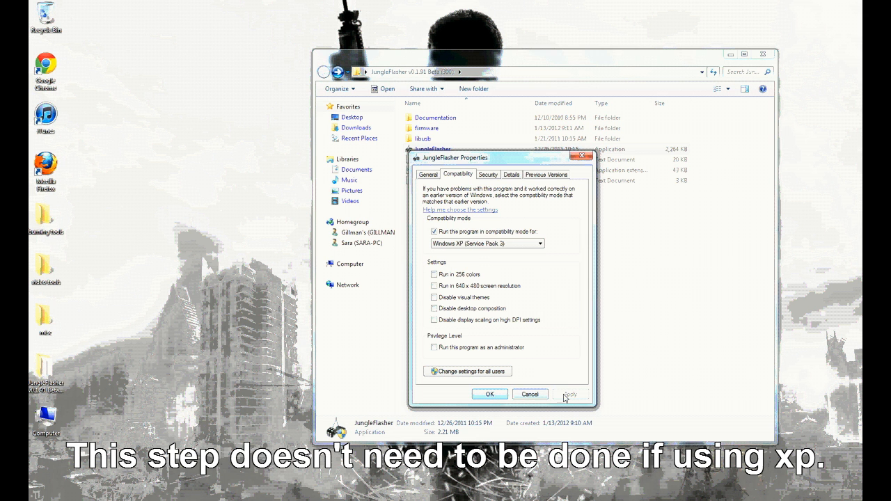
Confirm the Windows XP (Service Pack 3) compatibility mode for the JungleFlasher application and close its folder.
left_click(486, 395)
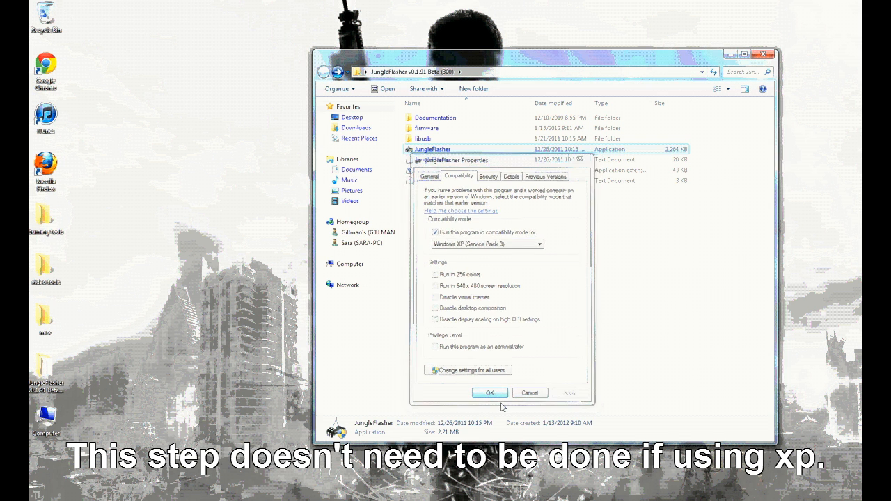
left_click(471, 300)
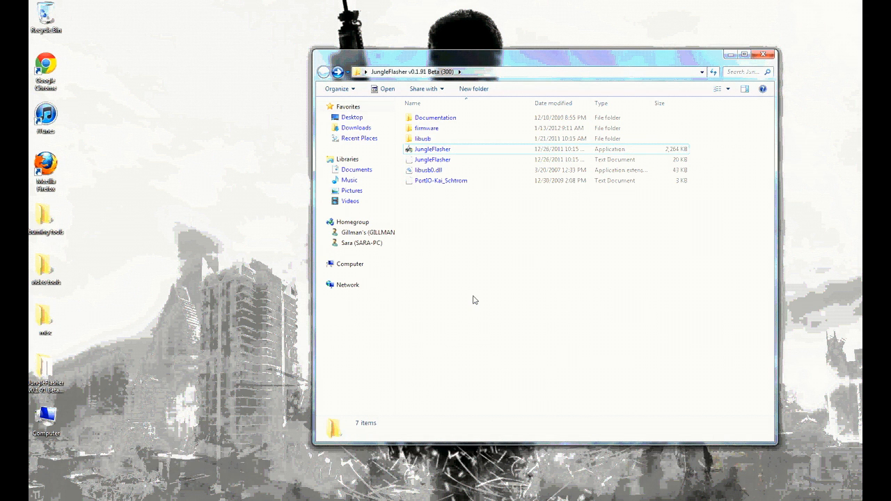
right_click(426, 152)
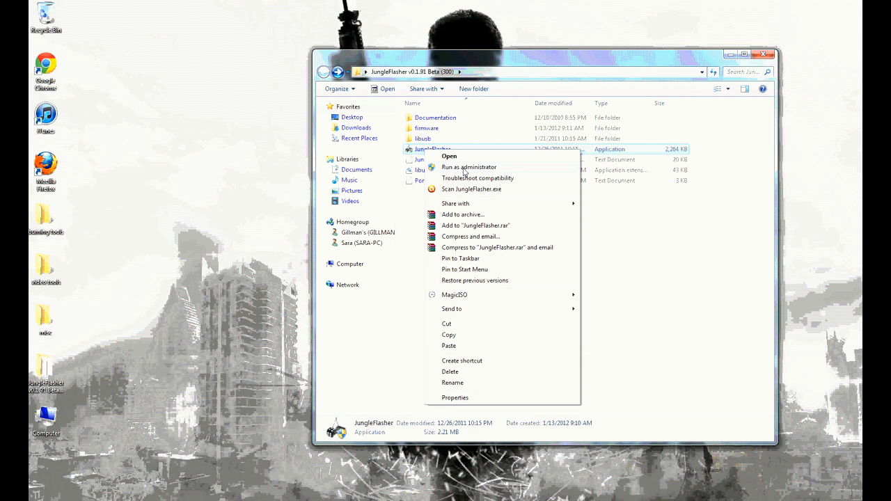
left_click(608, 257)
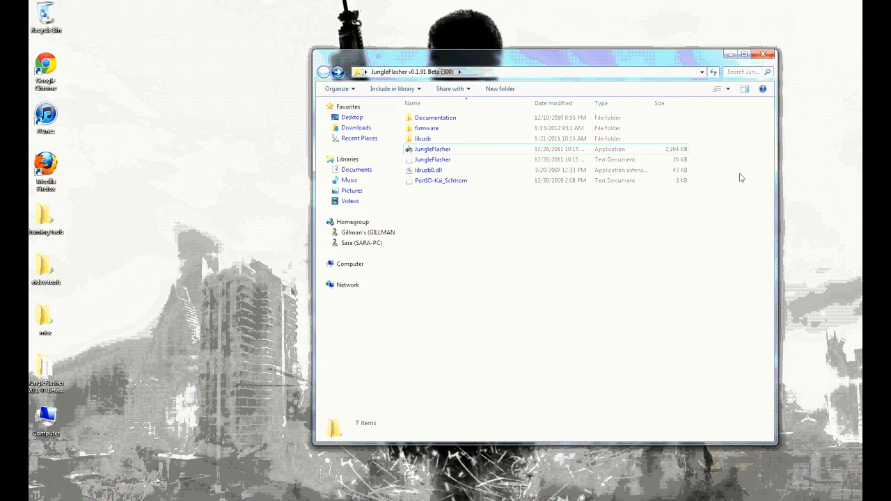
left_click(764, 56)
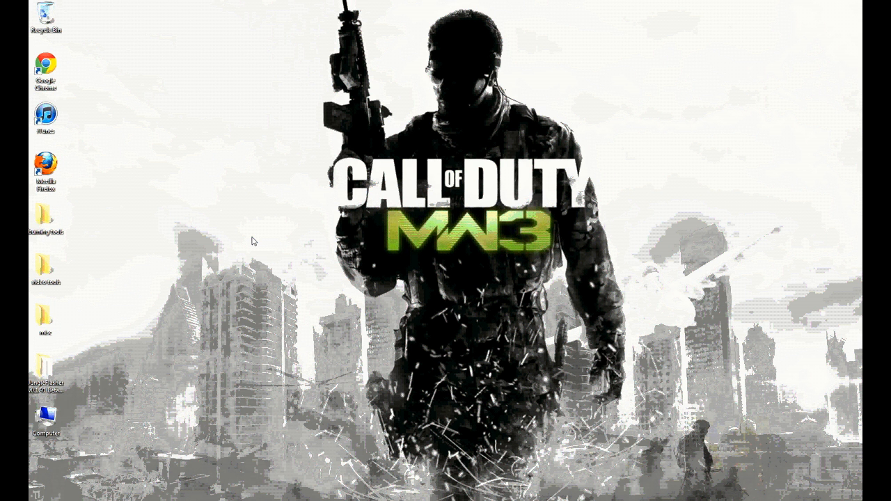
Open Device Manager from the computer's system properties and expand the storage controllers.
right_click(52, 420)
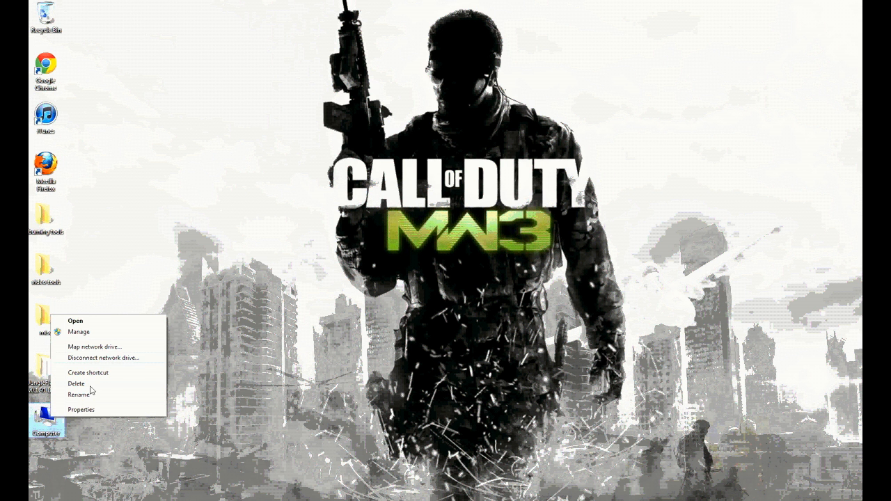
left_click(90, 409)
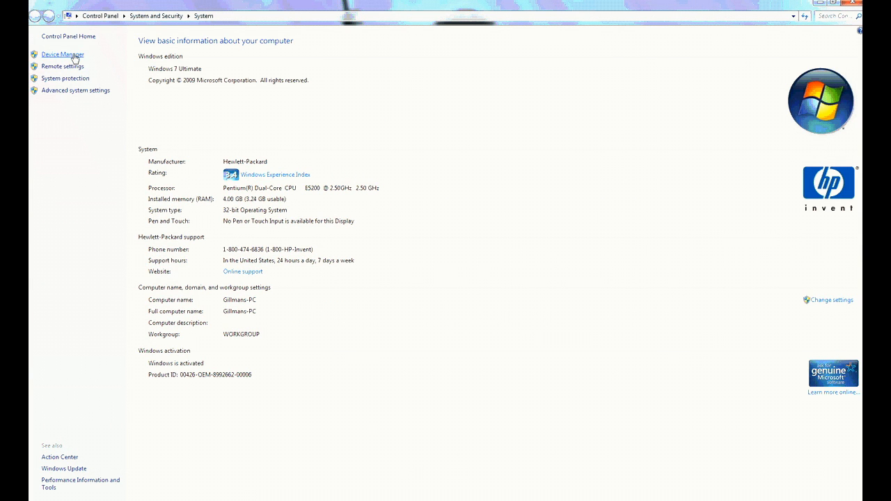
left_click(75, 59)
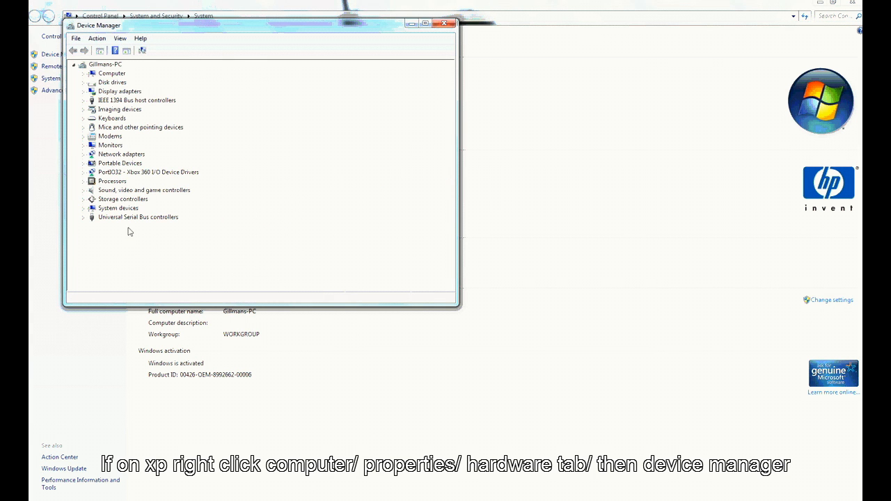
left_click(83, 199)
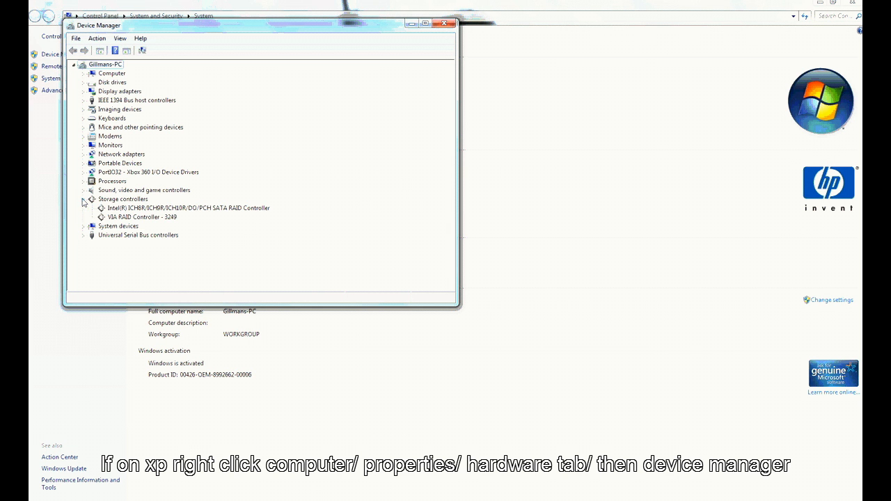
Disable the VIA RAID Controller - 3249, then close Device Manager and the System window.
right_click(144, 218)
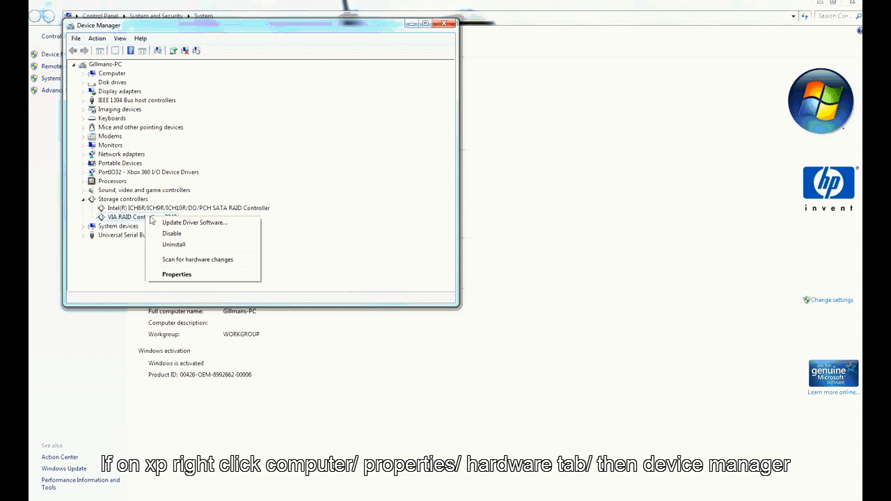
left_click(172, 233)
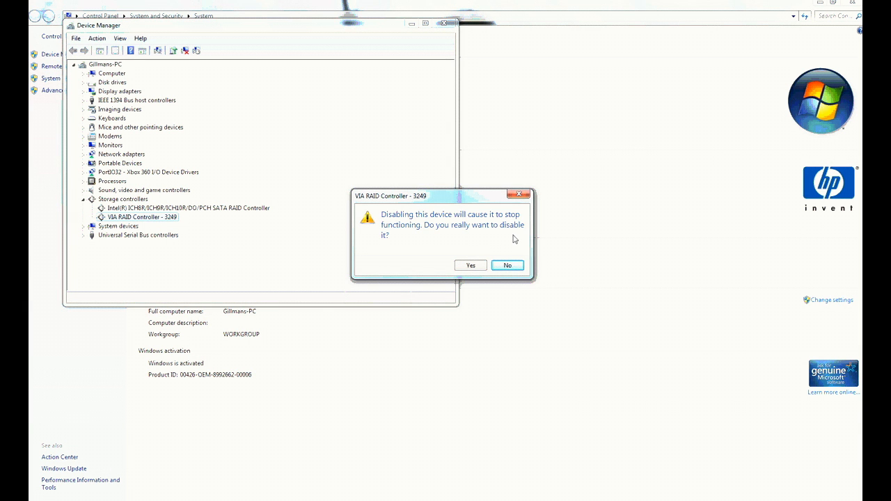
left_click(471, 266)
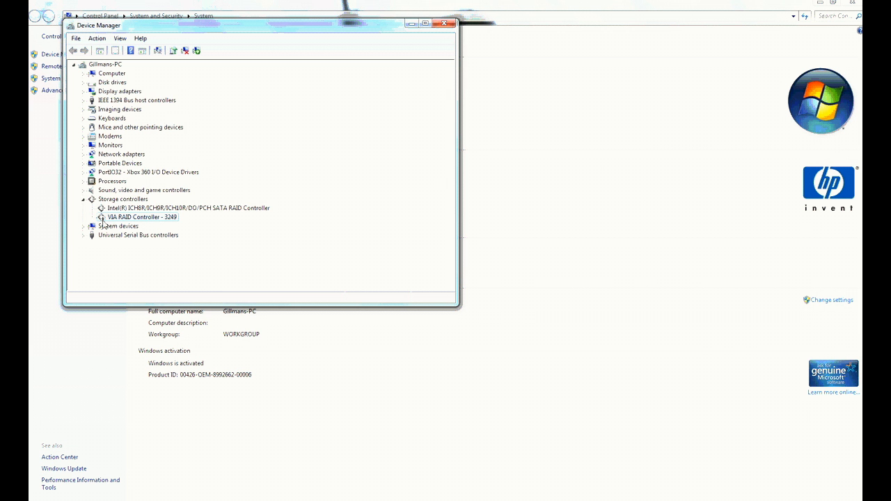
left_click(443, 25)
left_click(852, 3)
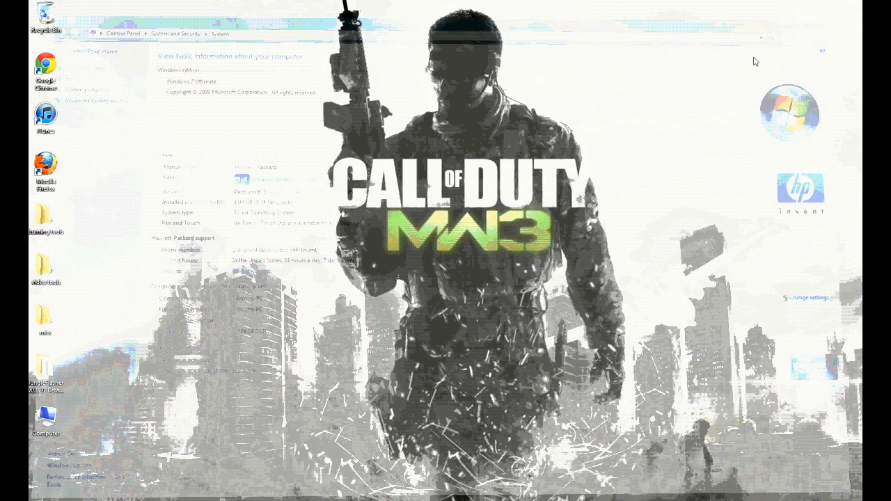
Browse to the C:\Windows\System32\drivers folder.
double_click(54, 415)
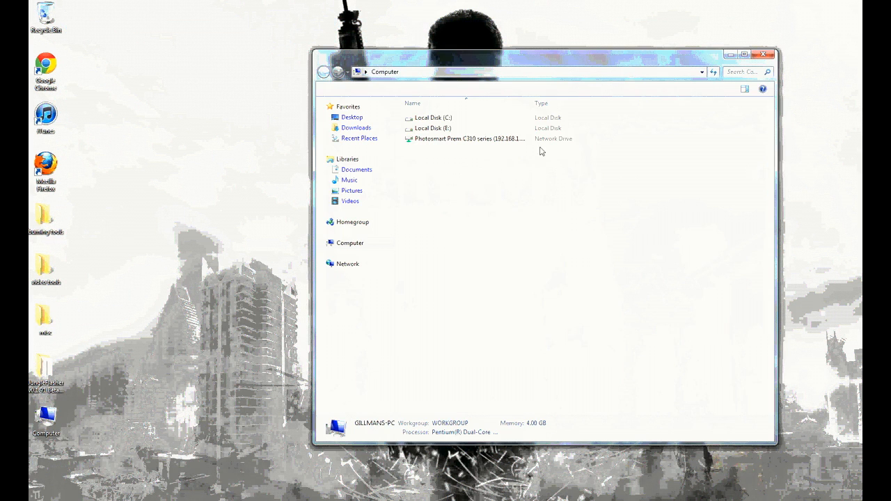
double_click(440, 122)
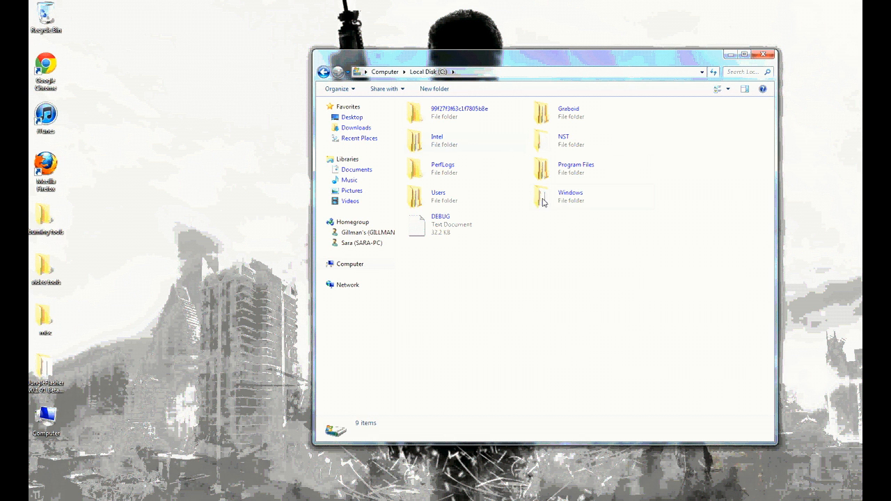
double_click(542, 200)
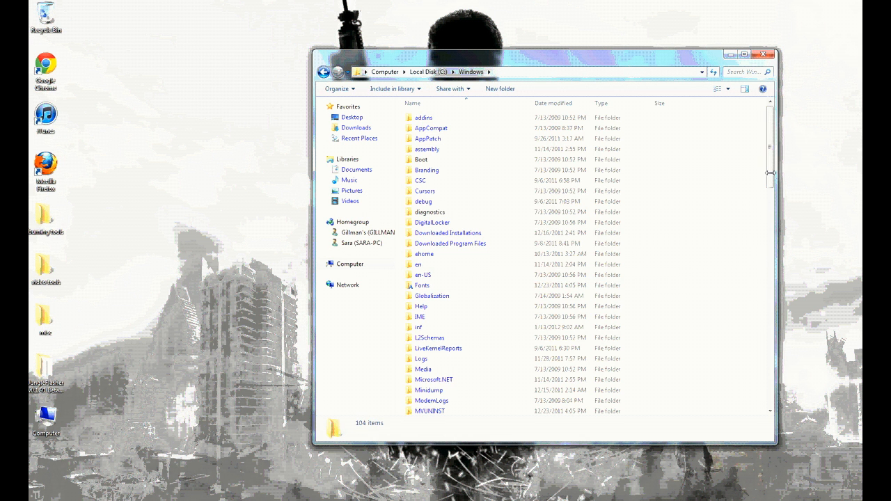
left_click_drag(770, 174, 765, 279)
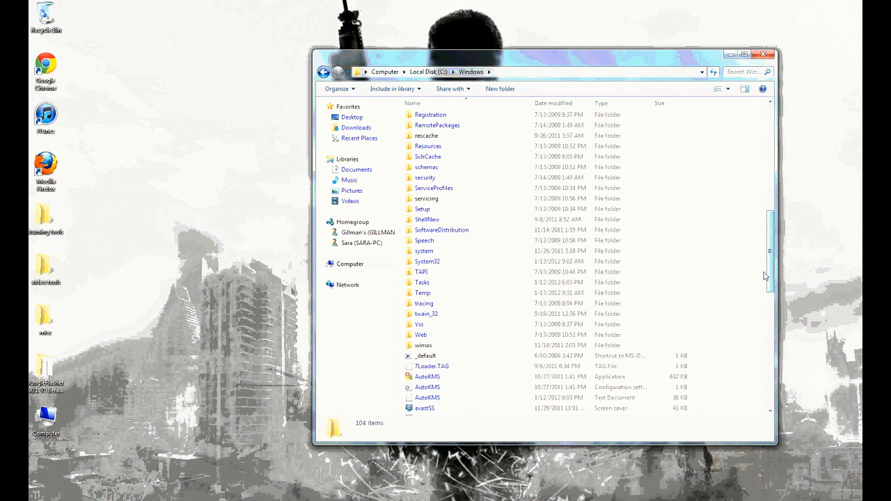
double_click(444, 264)
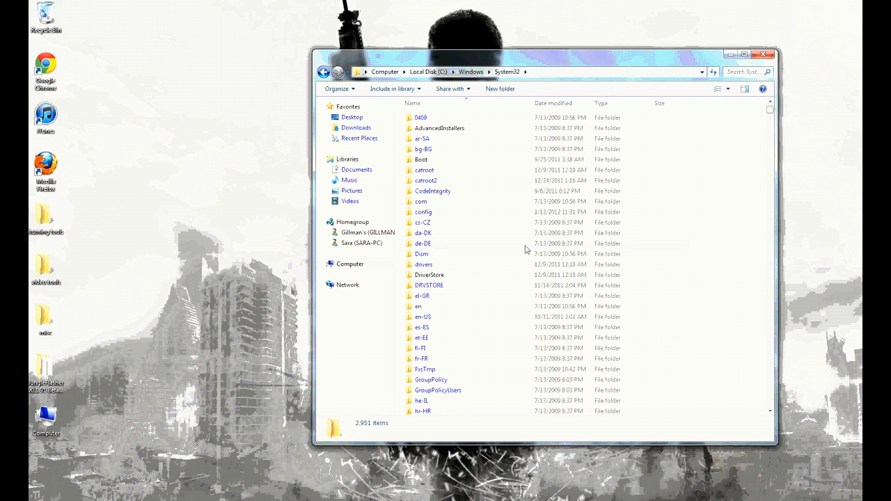
left_click(411, 268)
double_click(411, 267)
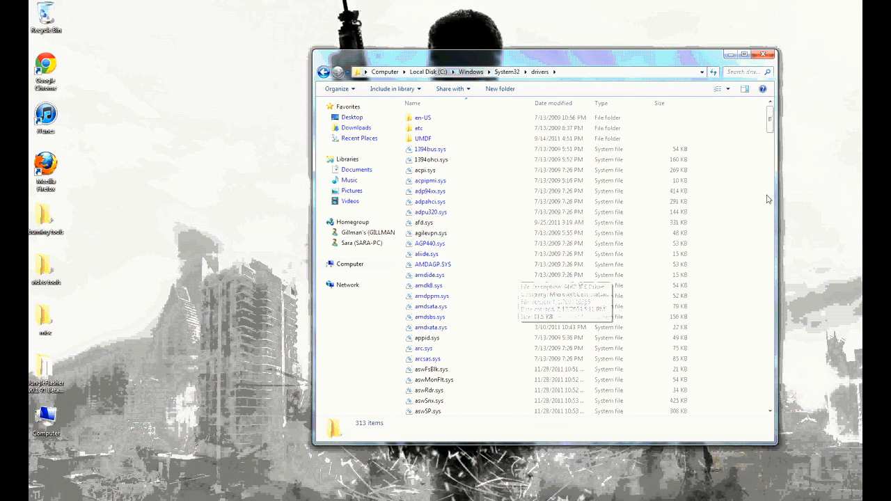
Delete the viamraid.sys file from the drivers folder and close the folder.
scroll(769, 175, "down", 5)
left_click_drag(768, 175, 772, 378)
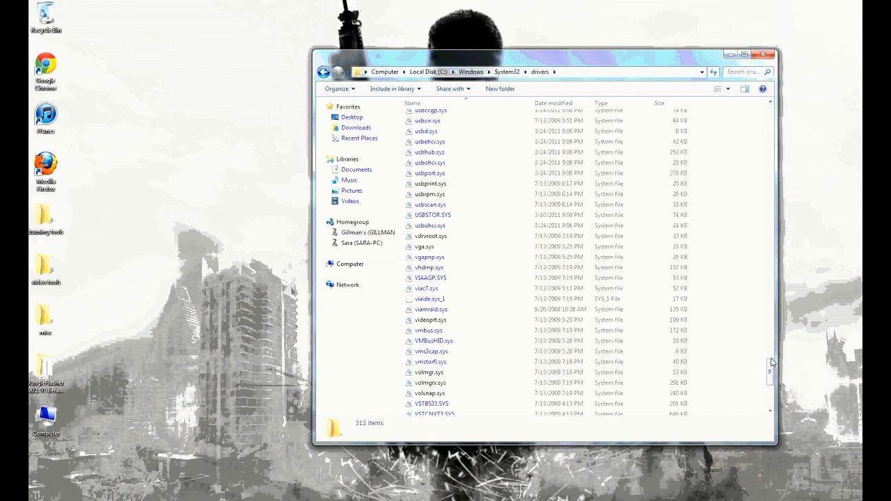
left_click(437, 311)
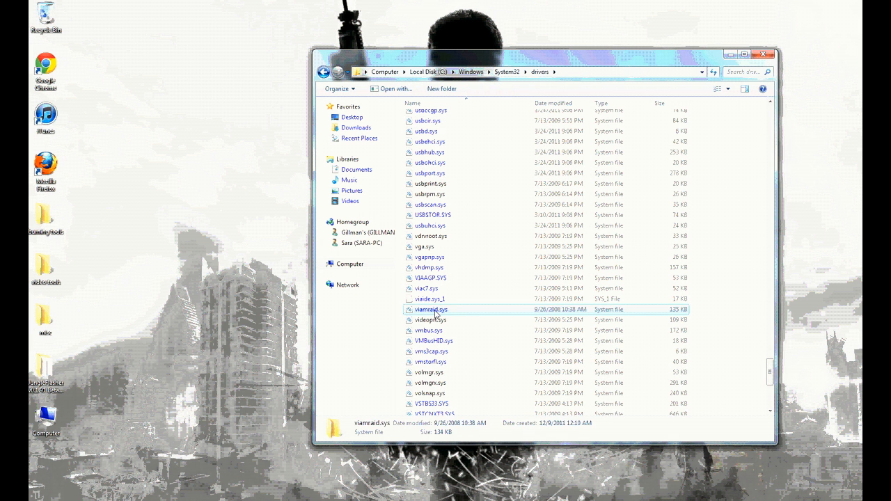
right_click(437, 314)
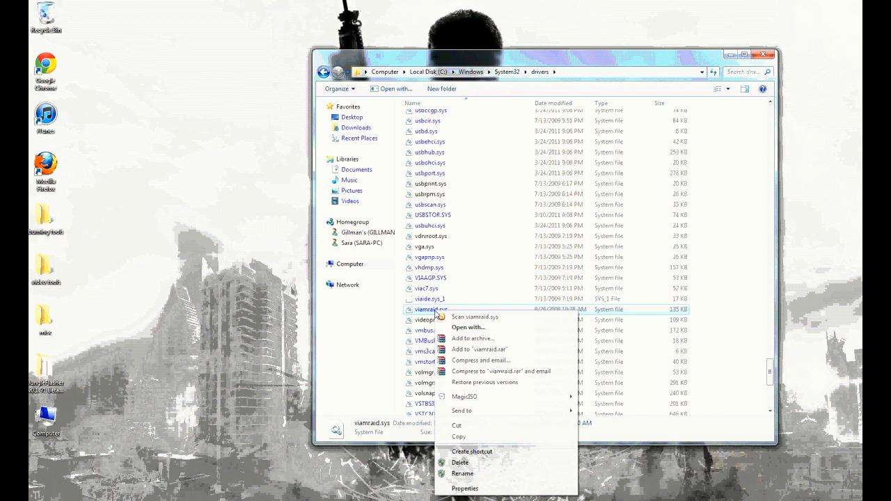
left_click(471, 463)
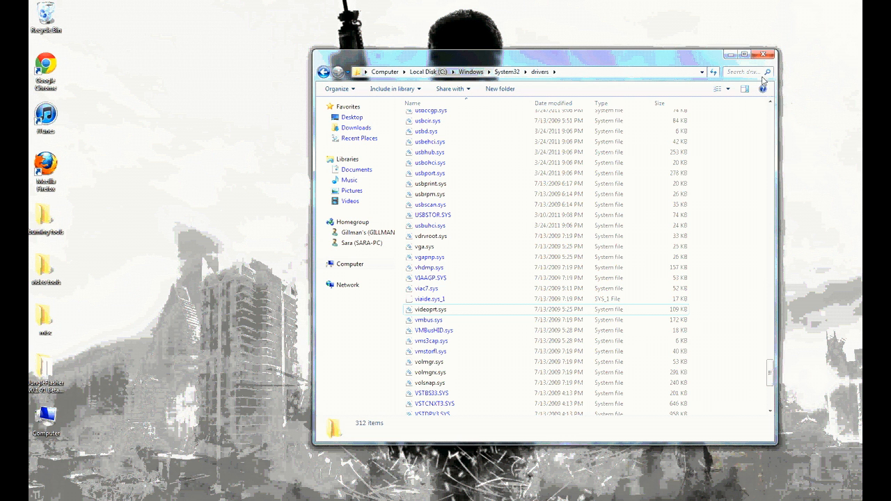
left_click(763, 54)
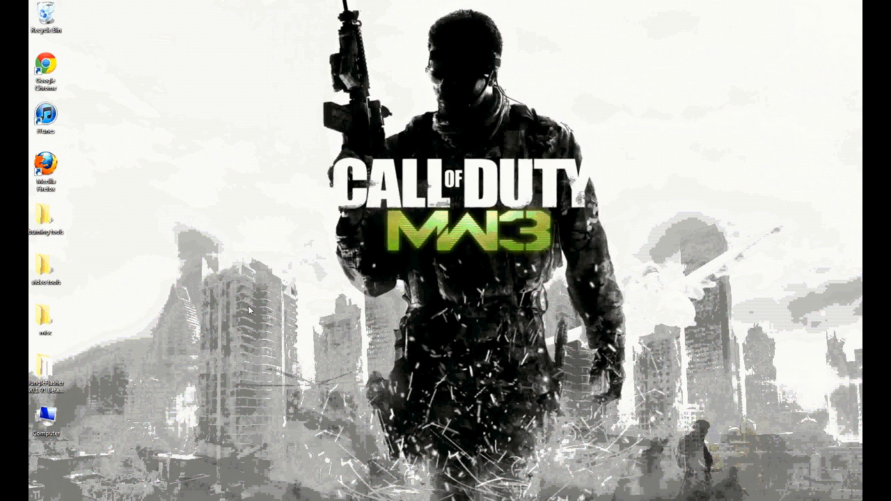
Enable the VIA RAID Controller - 3249 in Device Manager, then close Device Manager and the System window.
right_click(53, 418)
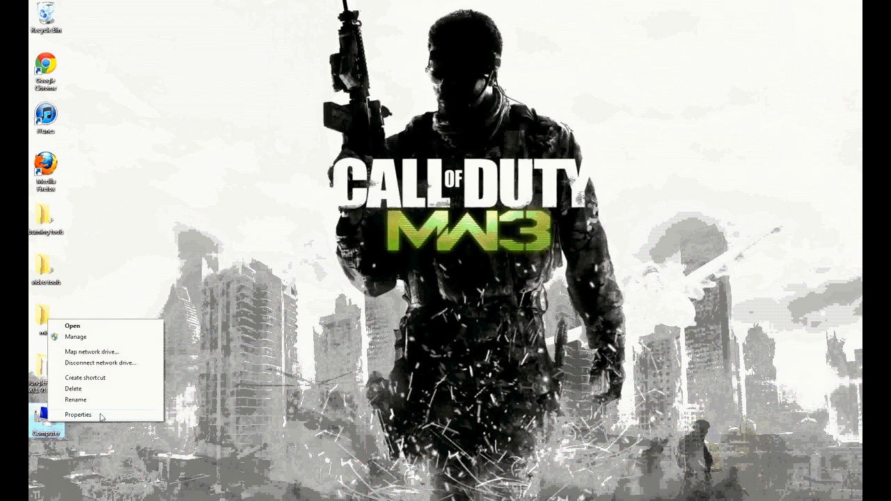
left_click(80, 415)
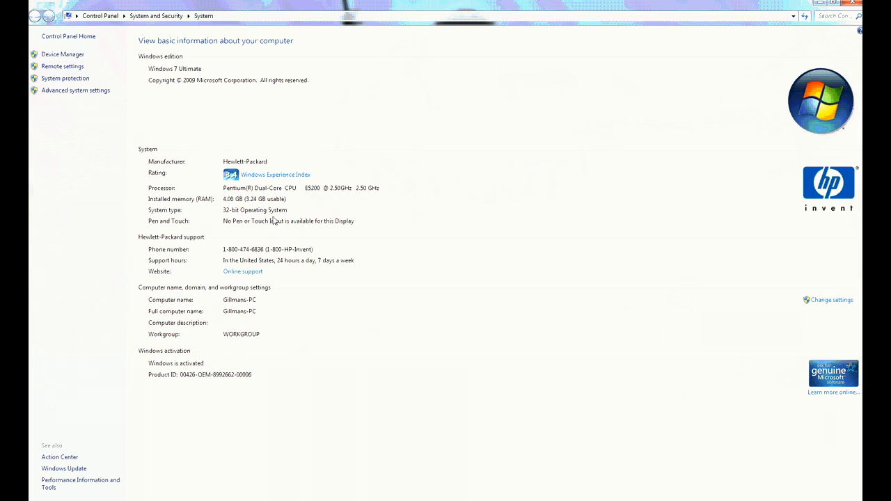
left_click(72, 56)
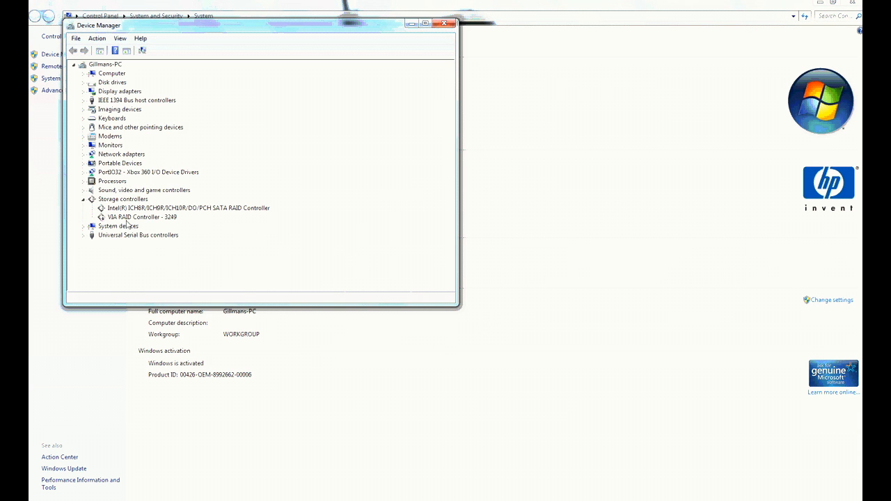
left_click(123, 219)
right_click(123, 217)
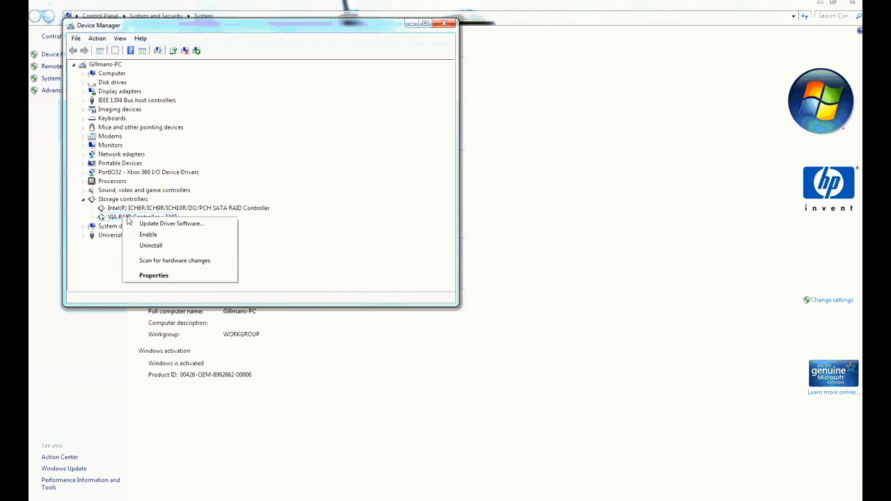
left_click(155, 236)
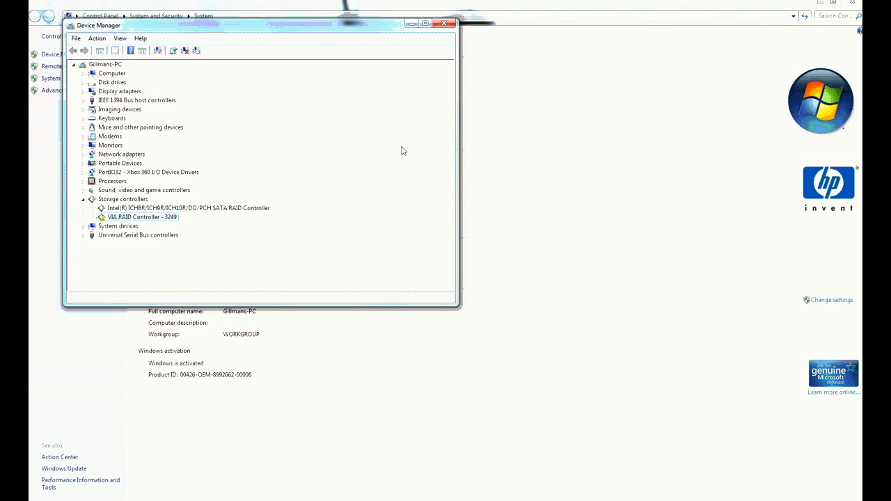
left_click(444, 24)
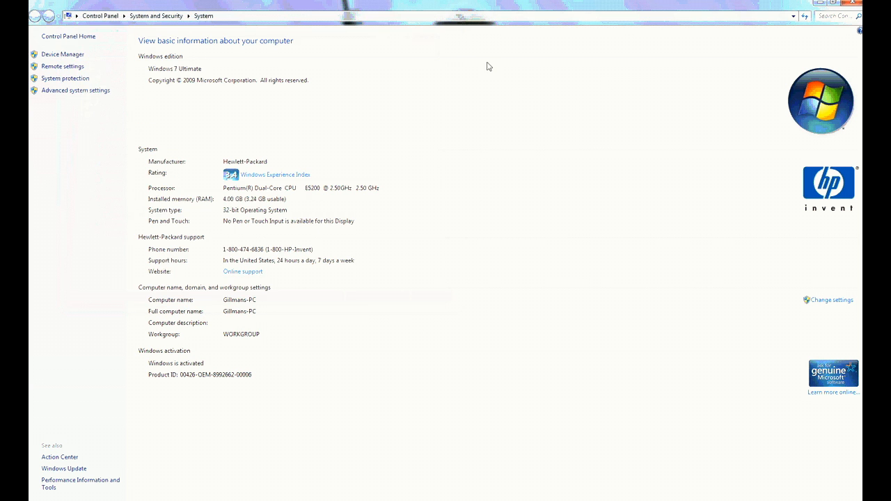
left_click(852, 3)
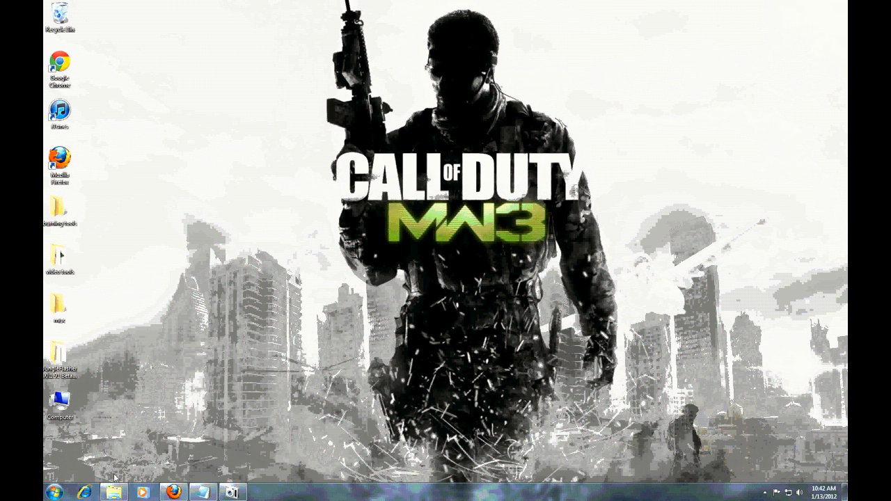
Search the computer's programs for HDWWIZ and launch the Add Hardware Wizard.
left_click(56, 492)
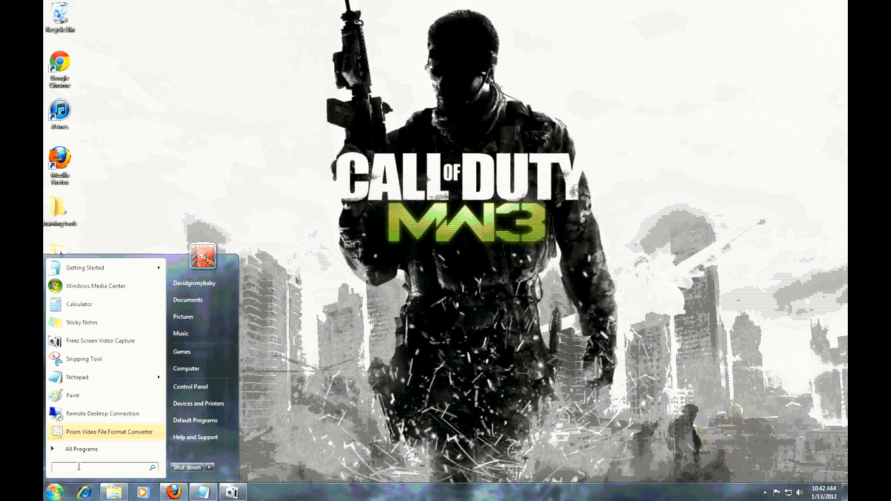
type("HD")
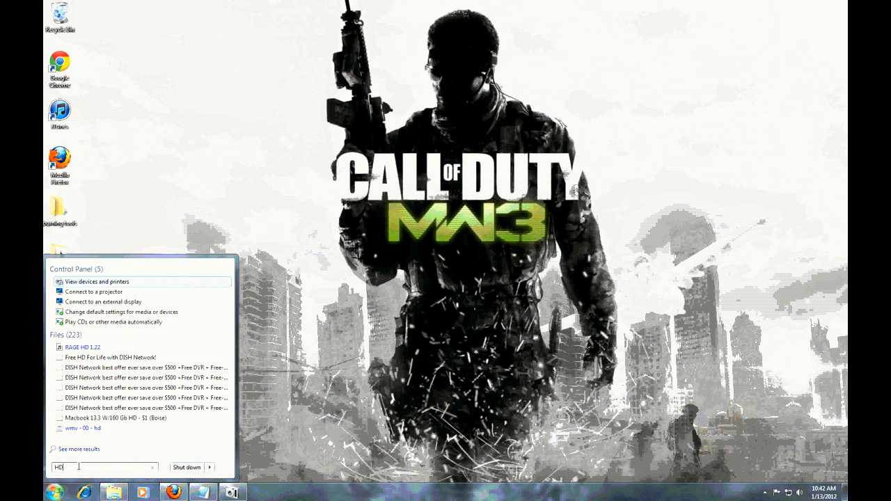
type("WWIZ")
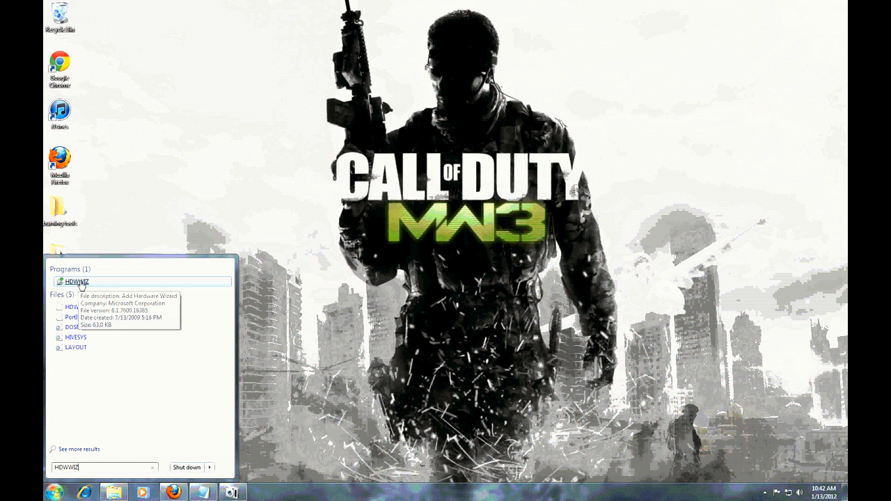
left_click(78, 282)
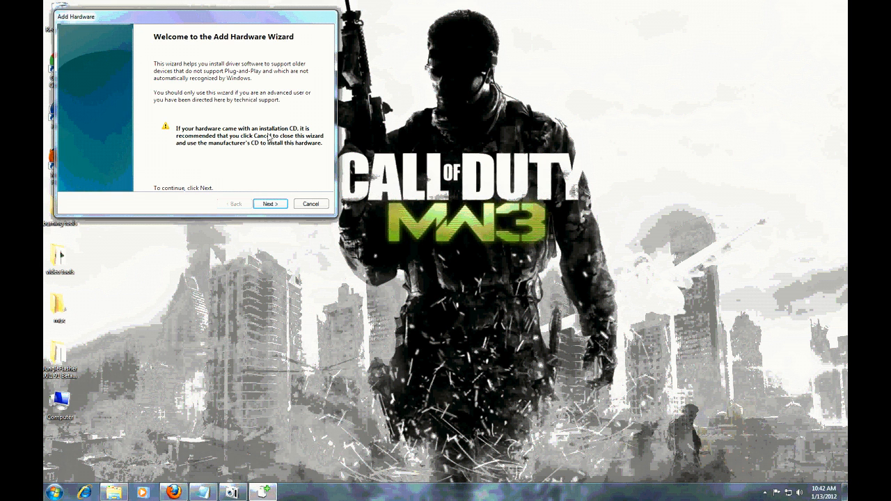
Run the wizard's automatic hardware search and continue to the driver selection with Show All Devices as the hardware type.
left_click(268, 204)
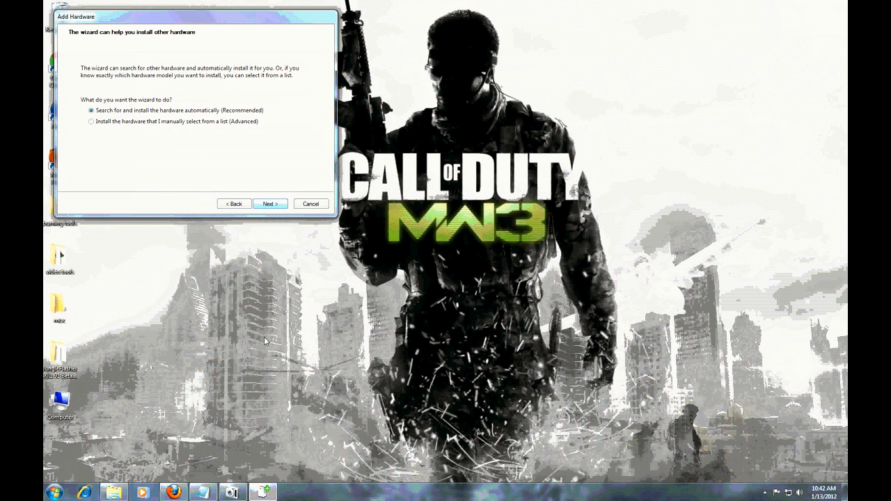
left_click(268, 204)
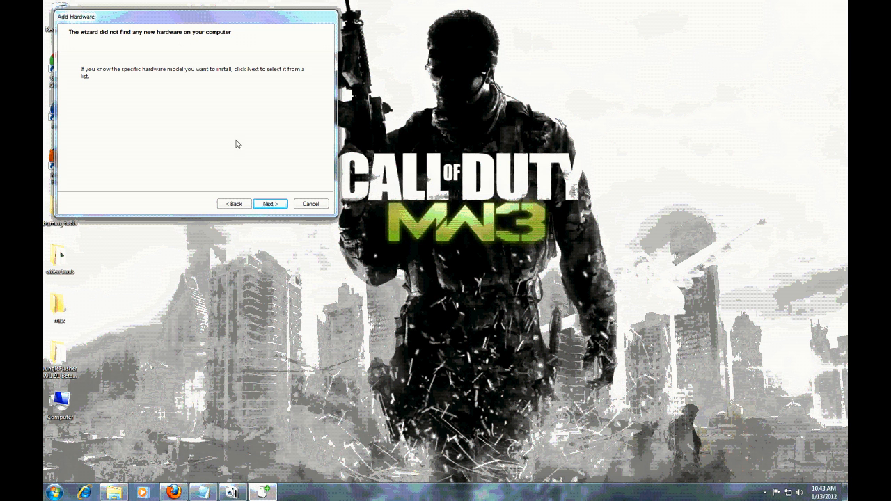
left_click(270, 205)
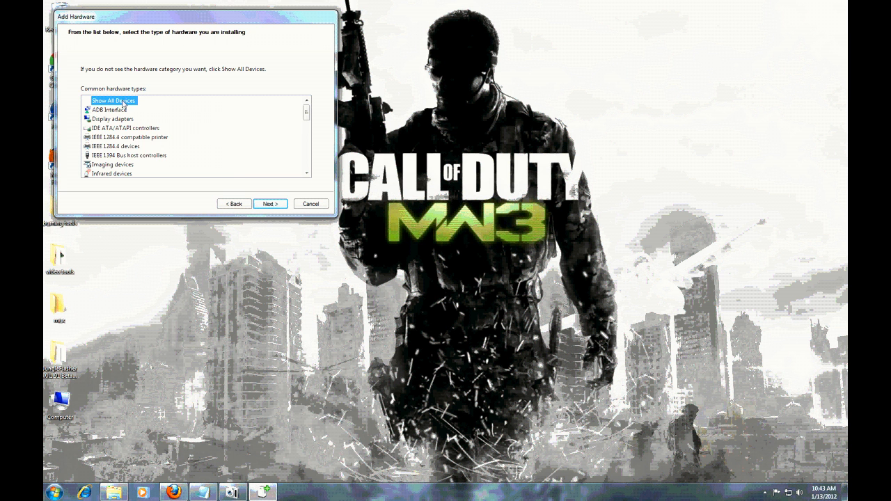
left_click(271, 204)
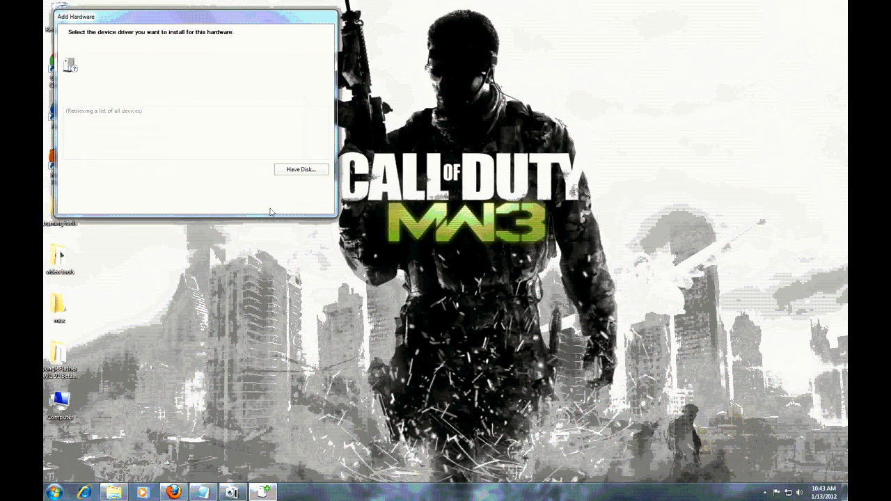
Load the driver from disk using portio32.inf in the PortIO32 subfolder of JungleFlasher v0.1.91 Beta (300).
left_click(300, 171)
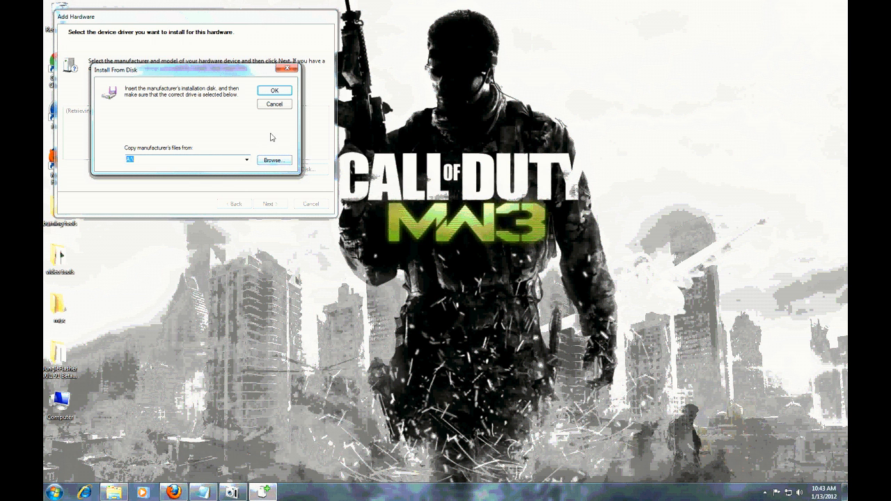
left_click(275, 161)
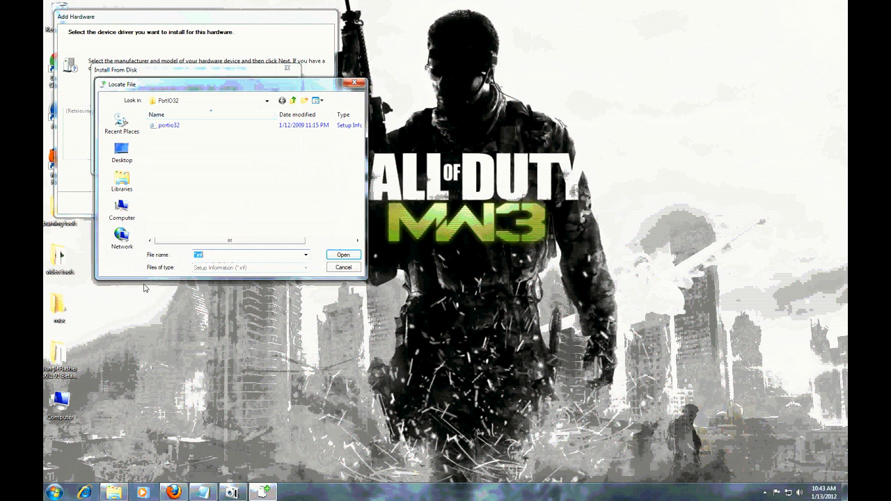
left_click(267, 102)
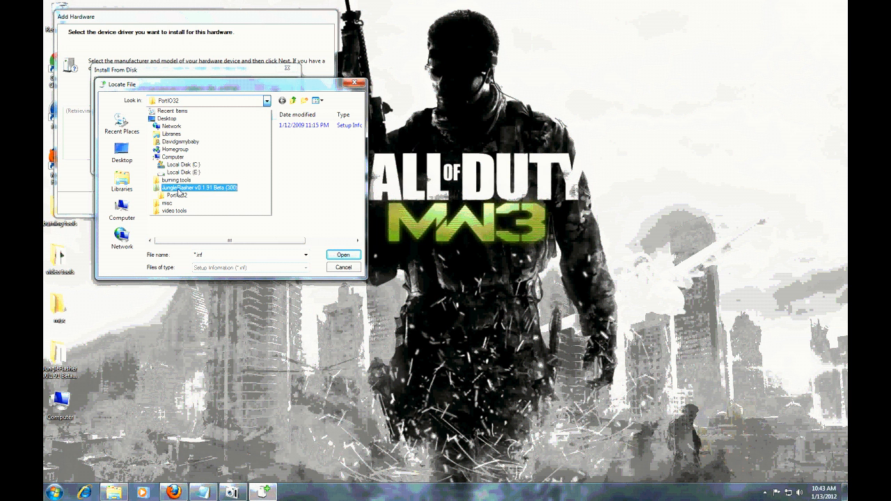
left_click(199, 188)
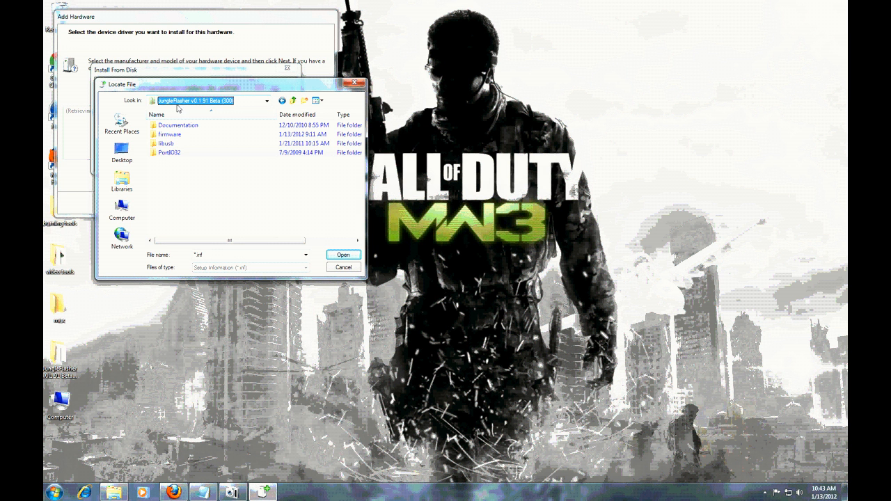
double_click(162, 154)
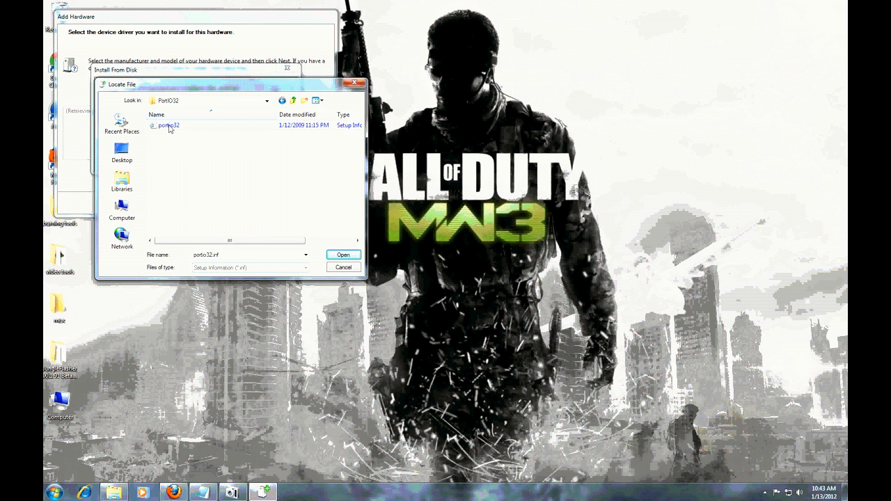
double_click(170, 127)
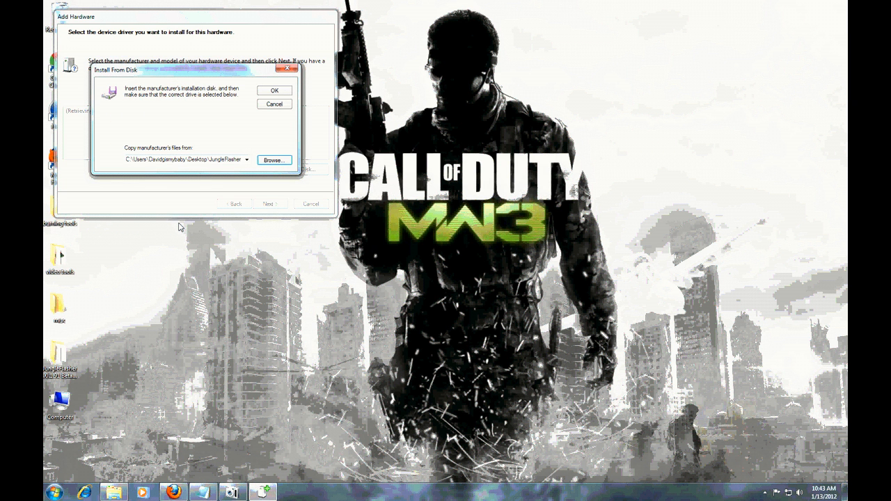
left_click(274, 92)
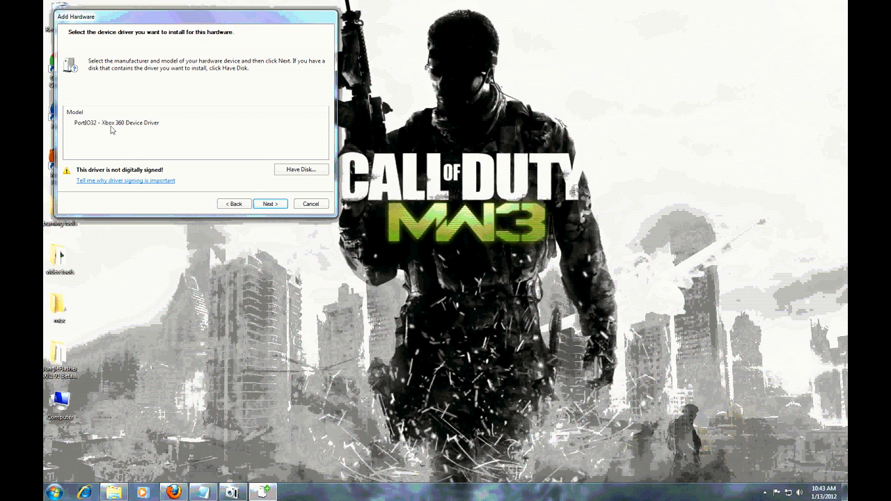
Install the PortIO32 - Xbox 360 Device Driver and finish the Add Hardware Wizard.
left_click(131, 124)
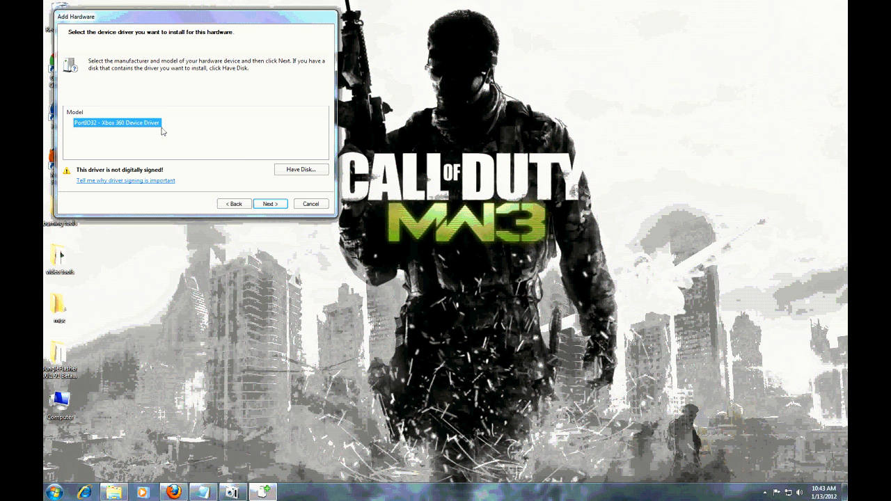
left_click(270, 204)
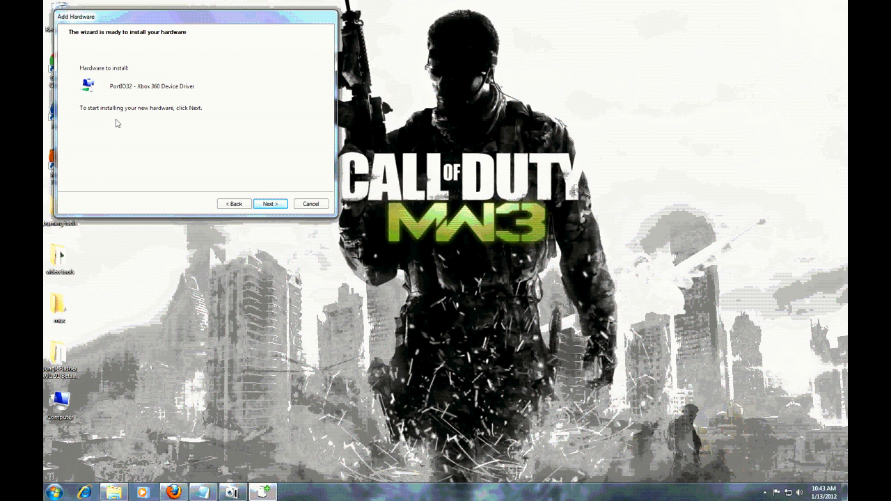
left_click(271, 205)
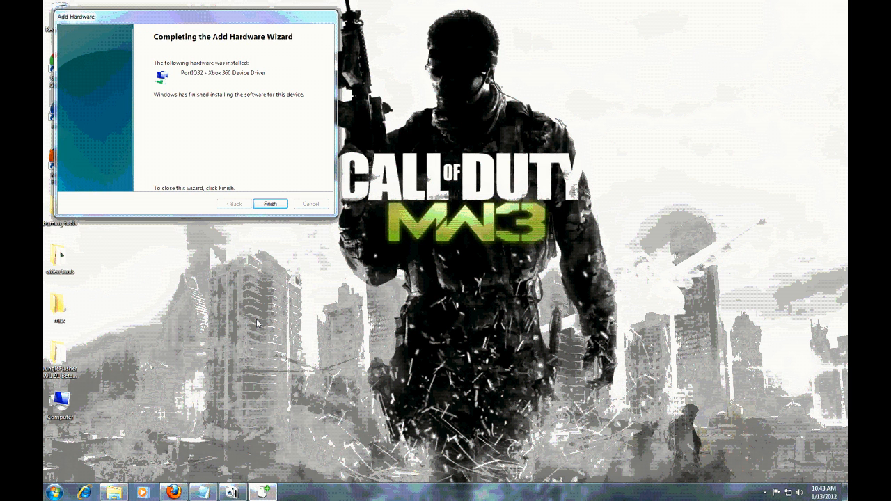
left_click(270, 204)
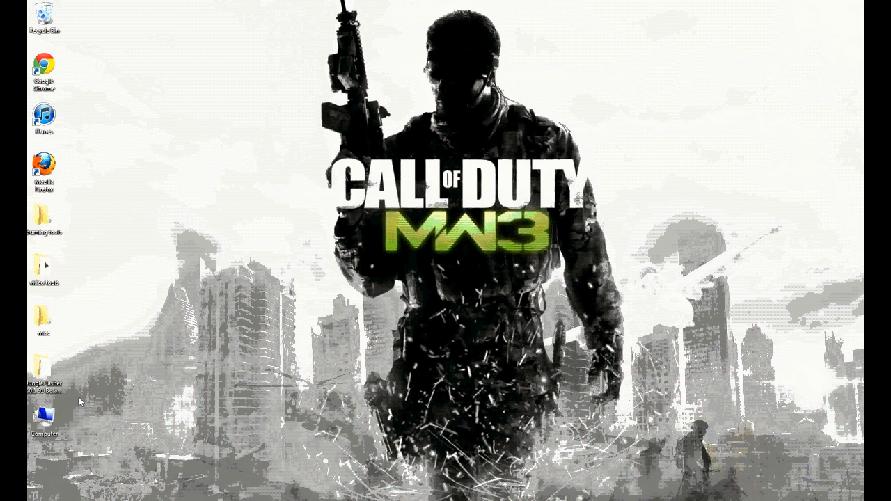
Open the JungleFlasher v0.1.91 Beta (300) folder from the desktop and open its PortIO text document.
double_click(43, 367)
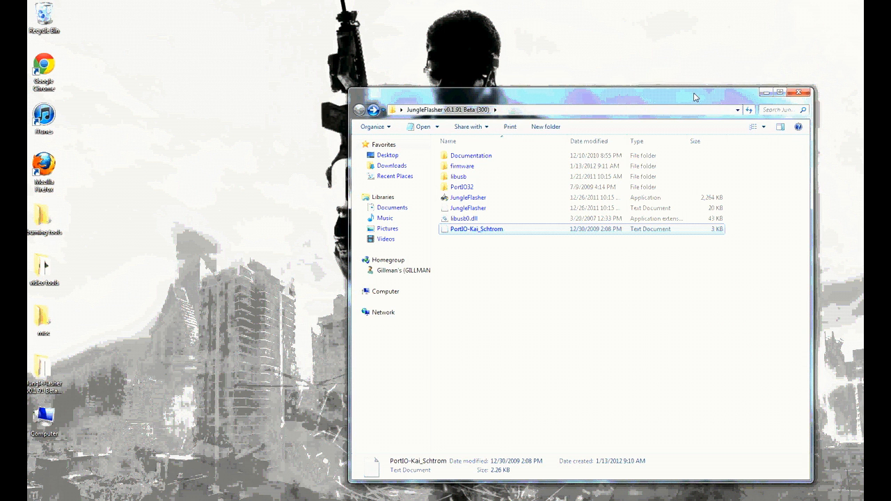
left_click_drag(693, 93, 489, 36)
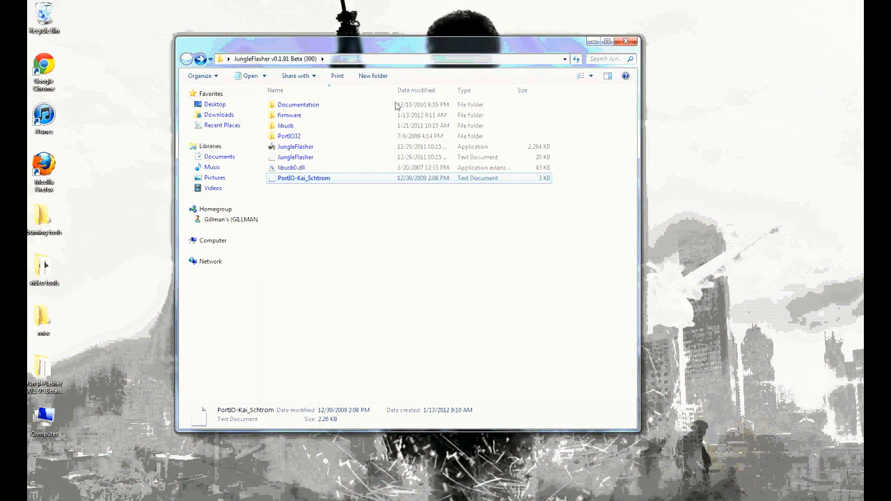
left_click(404, 244)
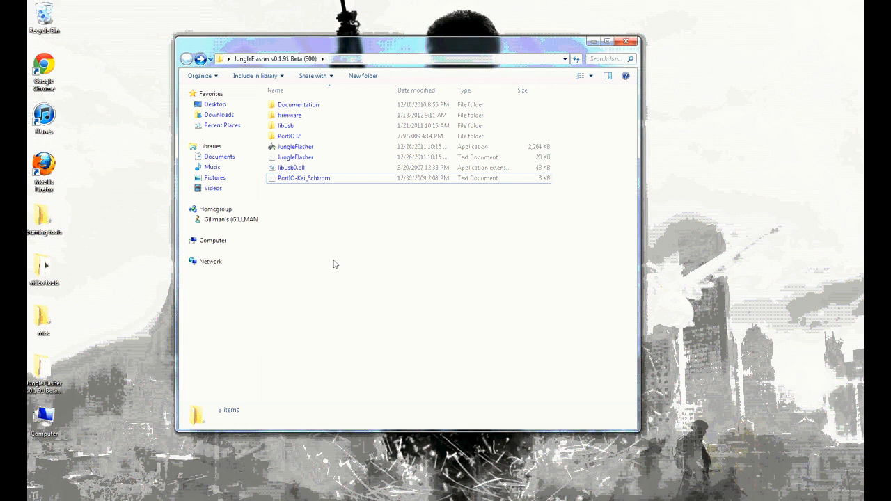
double_click(277, 179)
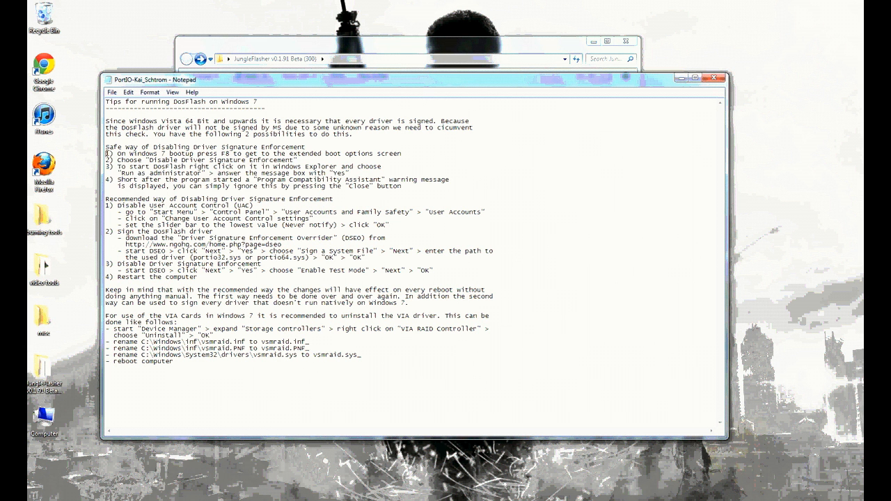
Review the four steps under the safe way of disabling driver signature enforcement, closing the document and minimizing the folder when done.
left_click_drag(106, 153, 417, 186)
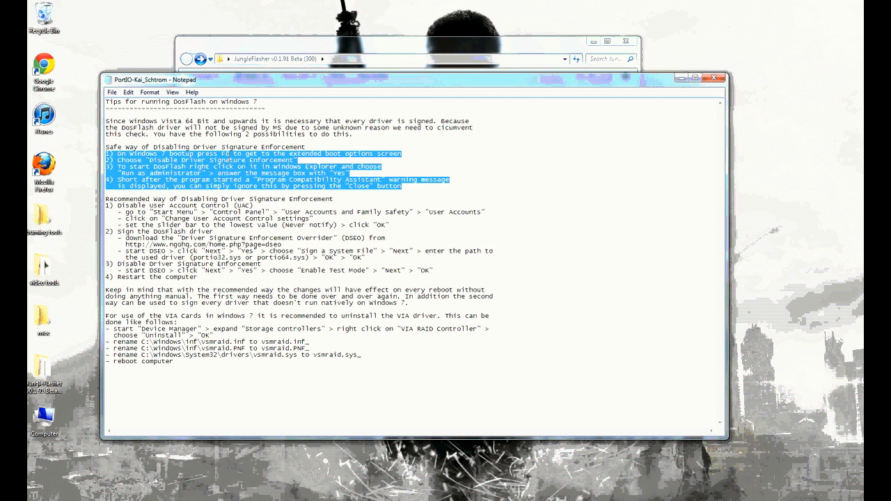
left_click(423, 190)
left_click_drag(415, 188, 97, 153)
left_click(425, 154)
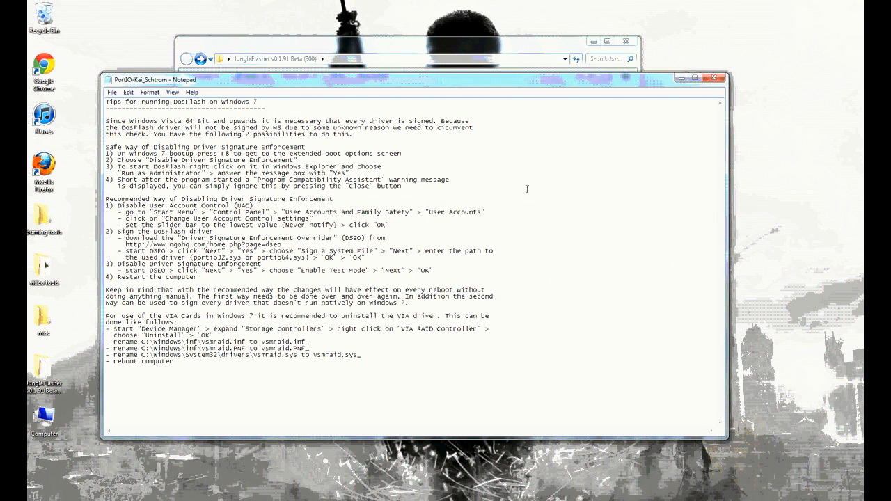
left_click(714, 78)
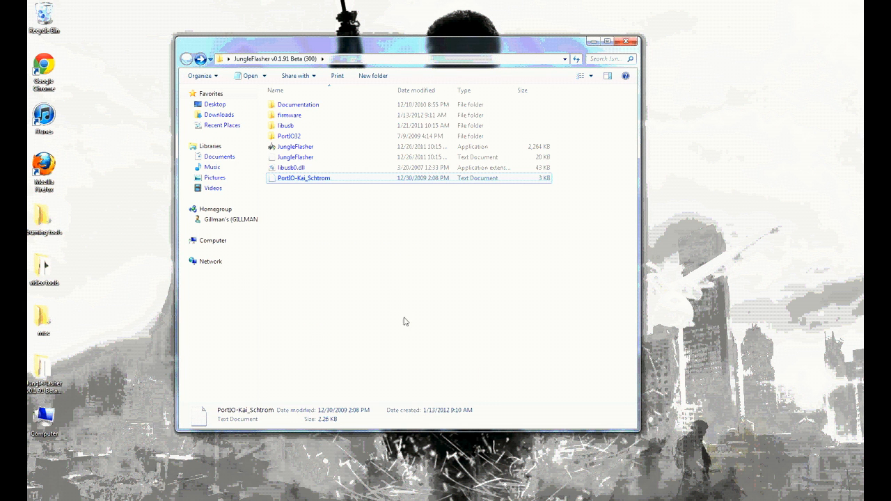
left_click(400, 291)
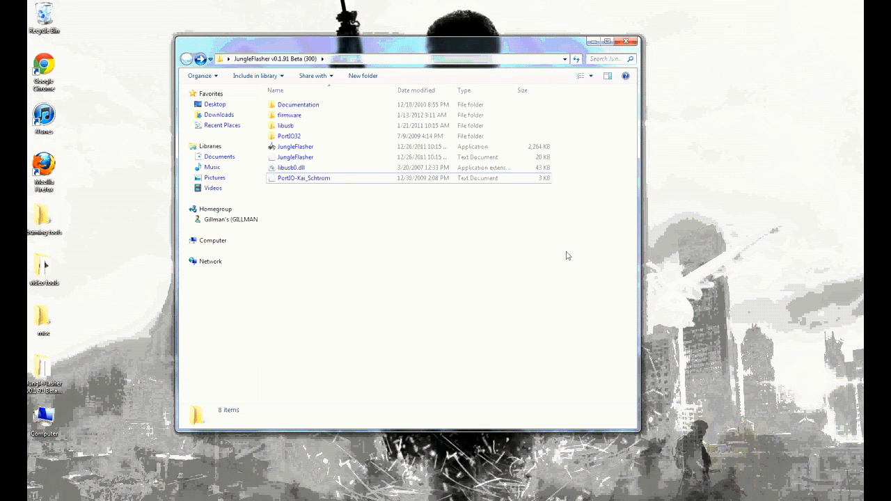
left_click(593, 41)
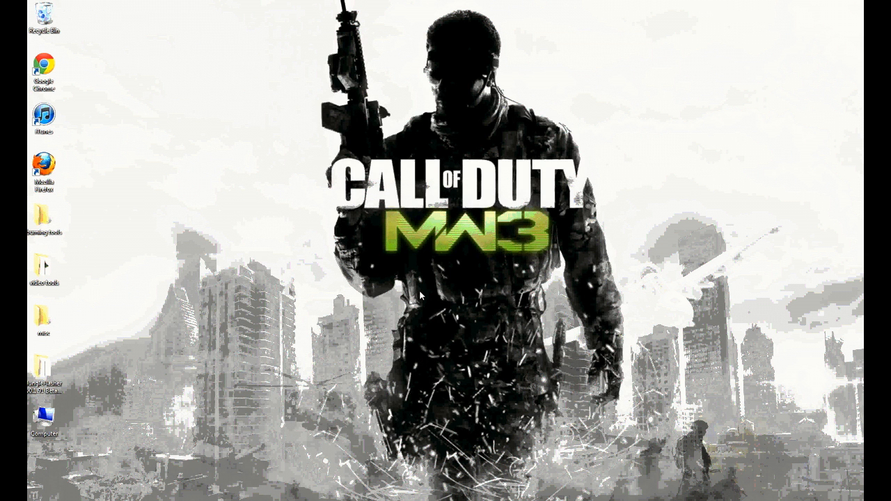